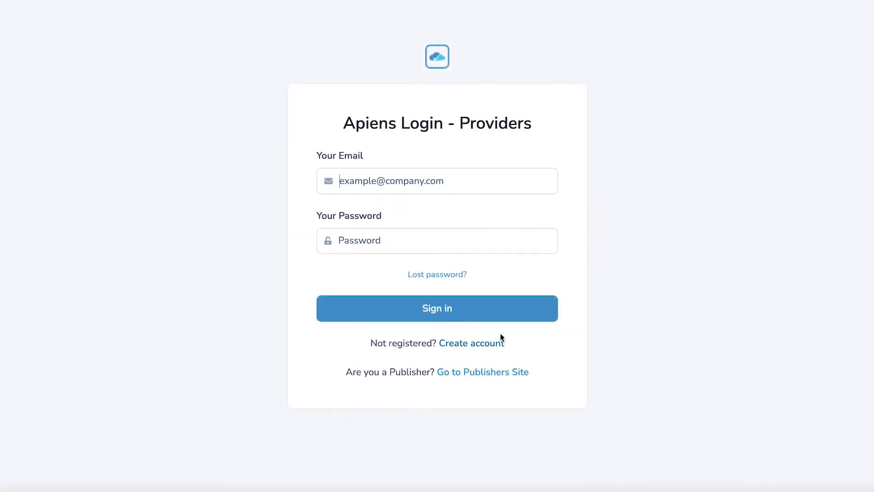
Step: Register a provider account with name, surname, email and password, accepting the terms
left_click(493, 340)
left_click(390, 189)
type("D")
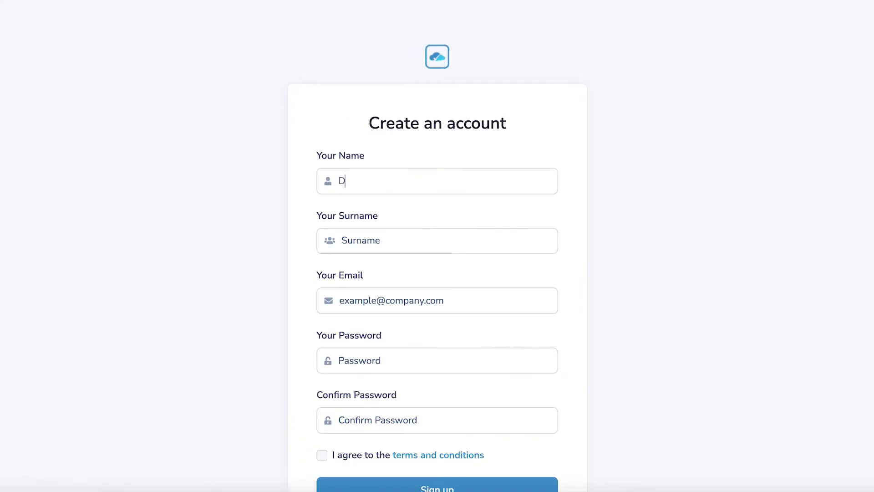
type("Video 1")
key("Tab")
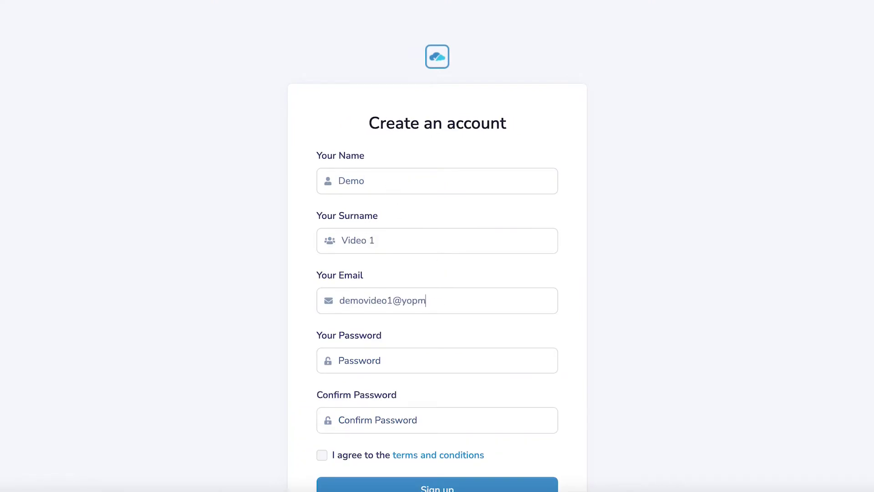
key("Tab")
key("Tab")
scroll(437, 273, "down", 2)
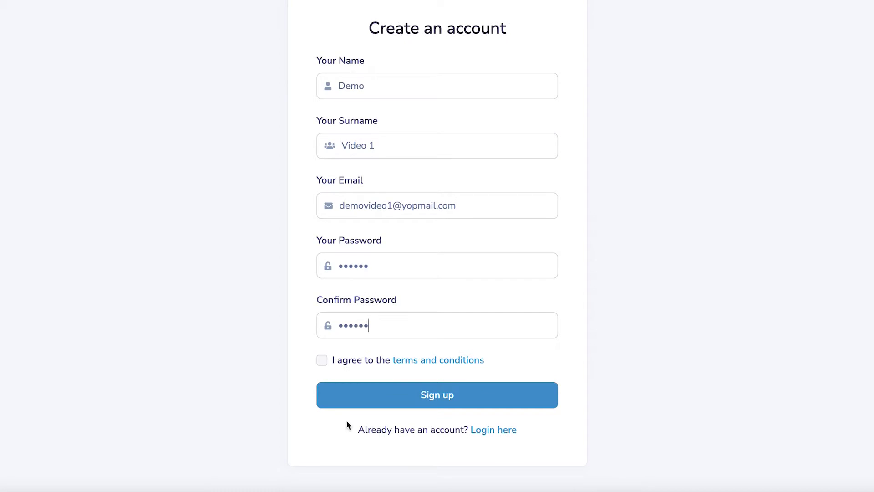
left_click(322, 360)
left_click(417, 399)
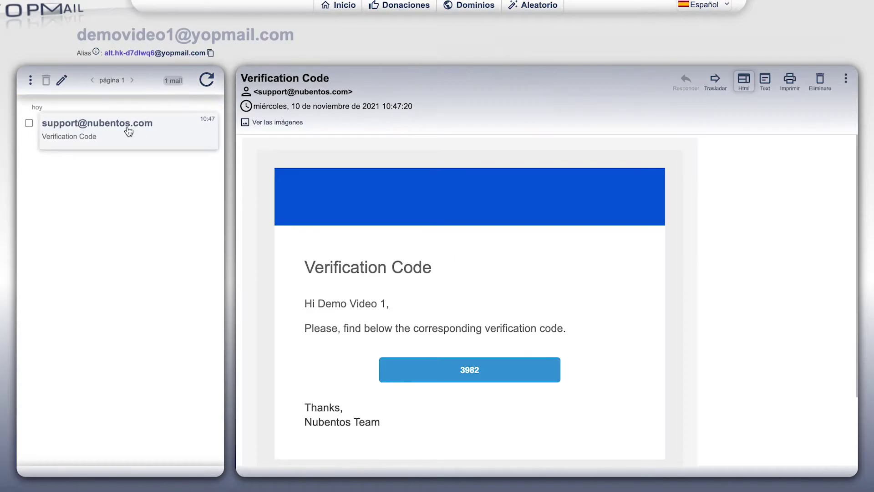
double_click(478, 374)
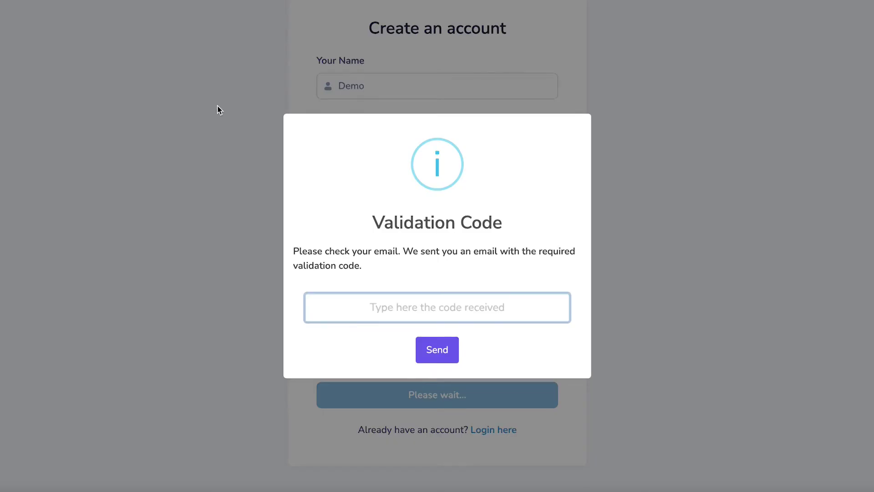
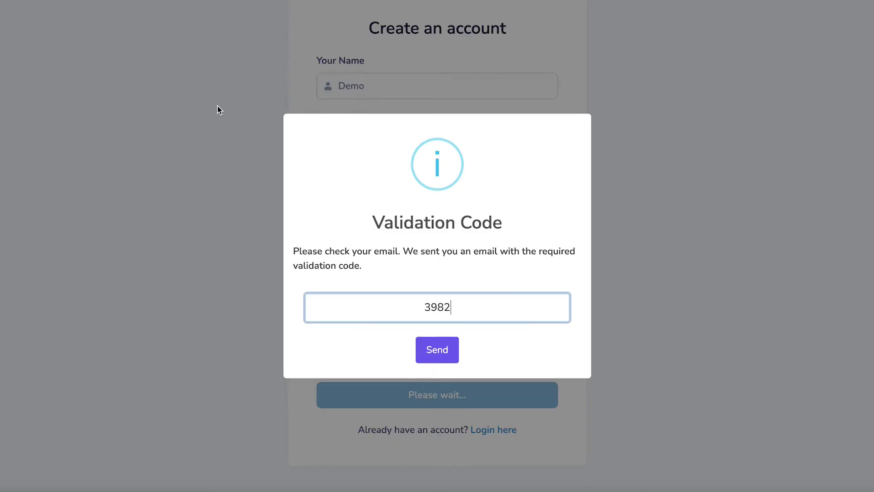
left_click(430, 347)
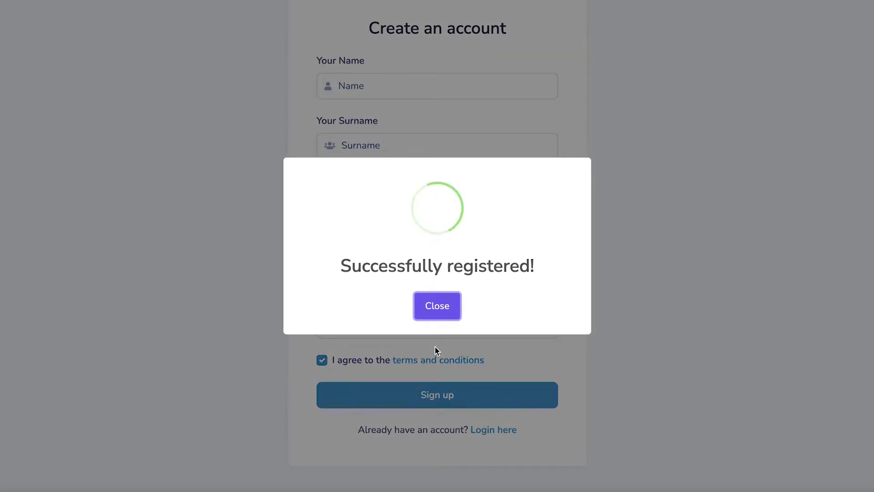
left_click(437, 305)
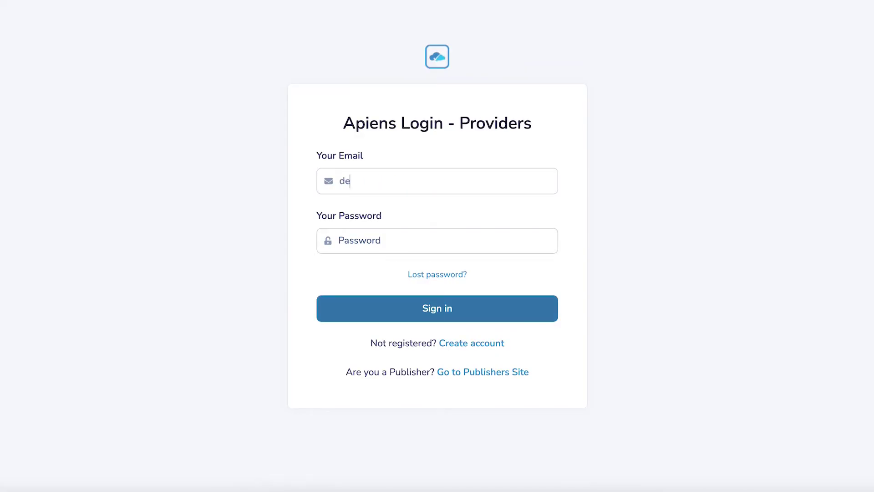
key("Tab")
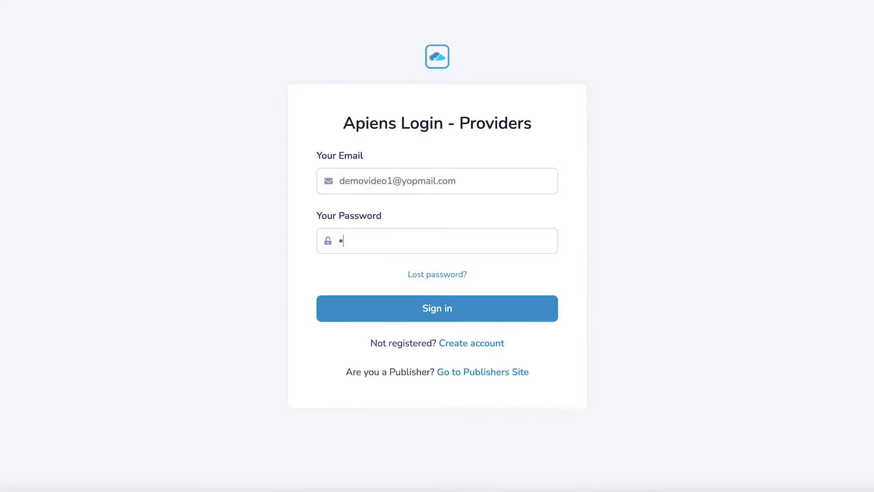
left_click(433, 301)
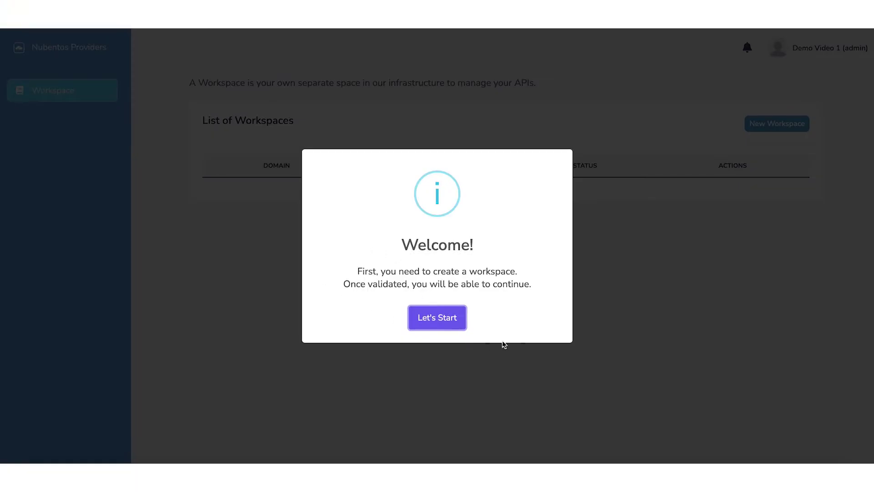
Step: Start a workspace for domain mycompany1.com with company DemoVideo1's name, tax ID and address
left_click(447, 318)
left_click(406, 153)
type("mpany")
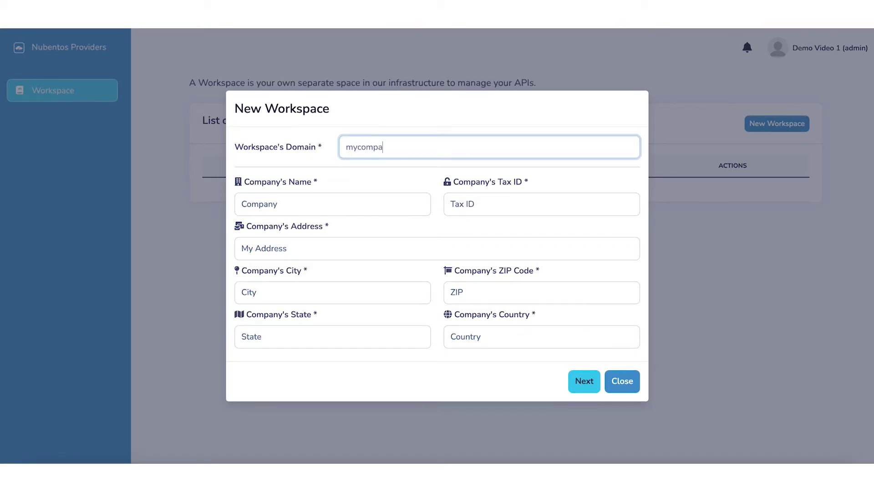
type("1.com")
left_click(284, 202)
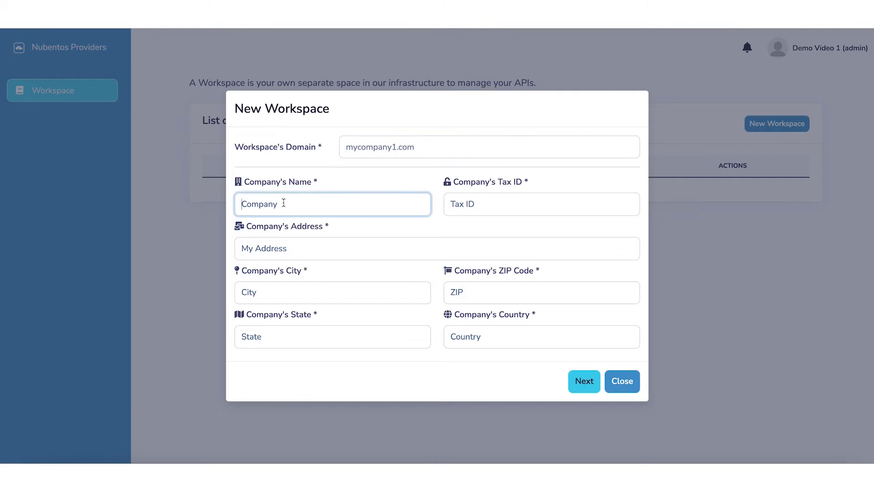
type("DemoVideo1")
left_click(458, 209)
type("123456789")
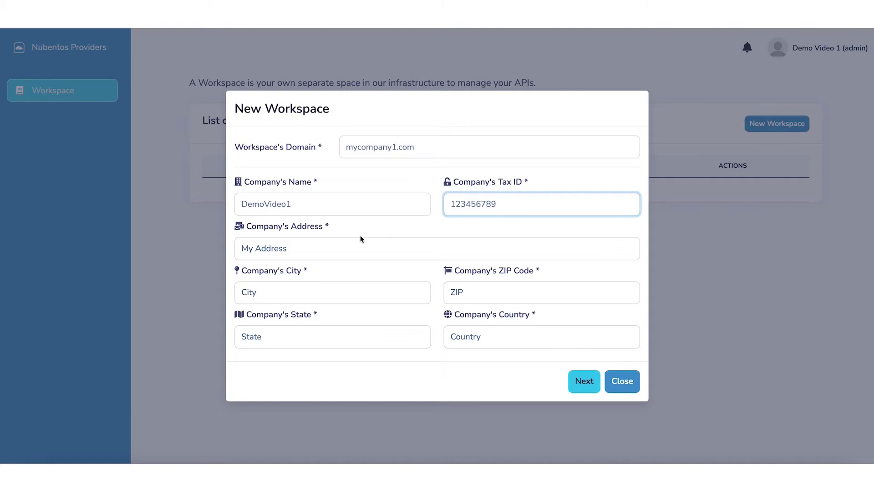
left_click(361, 242)
type("Jerez Street")
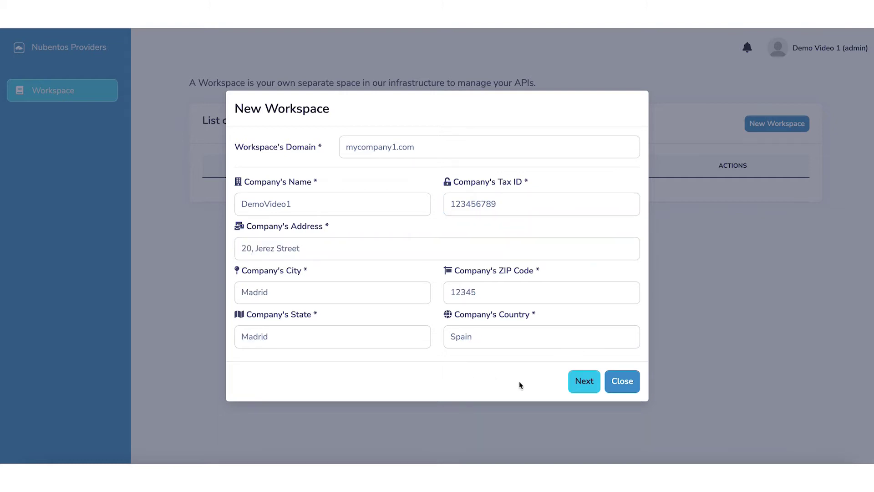
left_click(584, 386)
Step: Add the contact phone number, save the workspace and dismiss the notices
left_click(506, 253)
type("600000000")
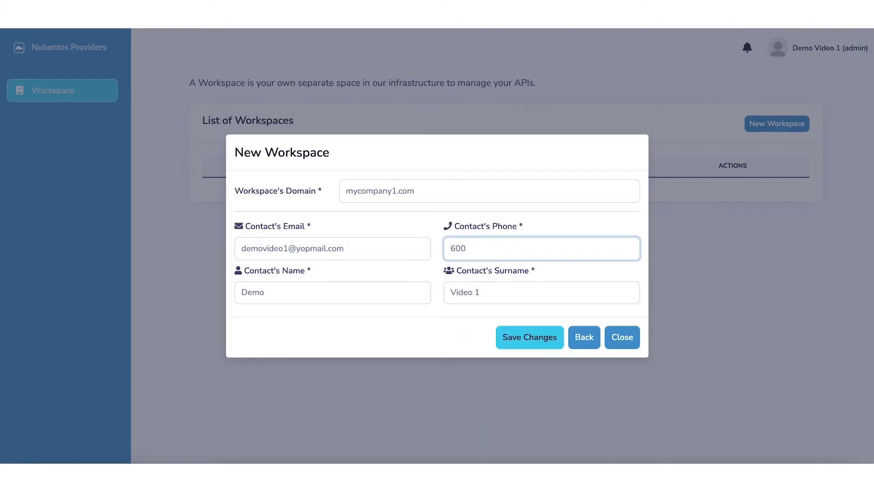
left_click(525, 337)
left_click(448, 312)
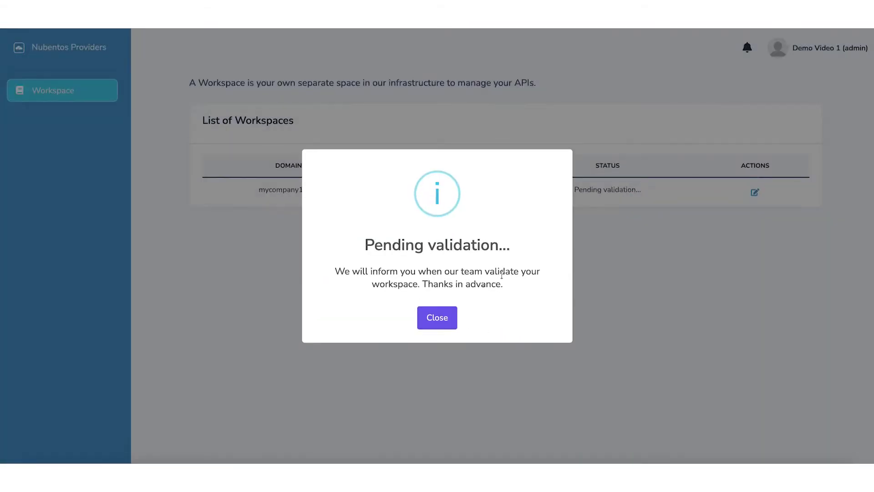
left_click(441, 319)
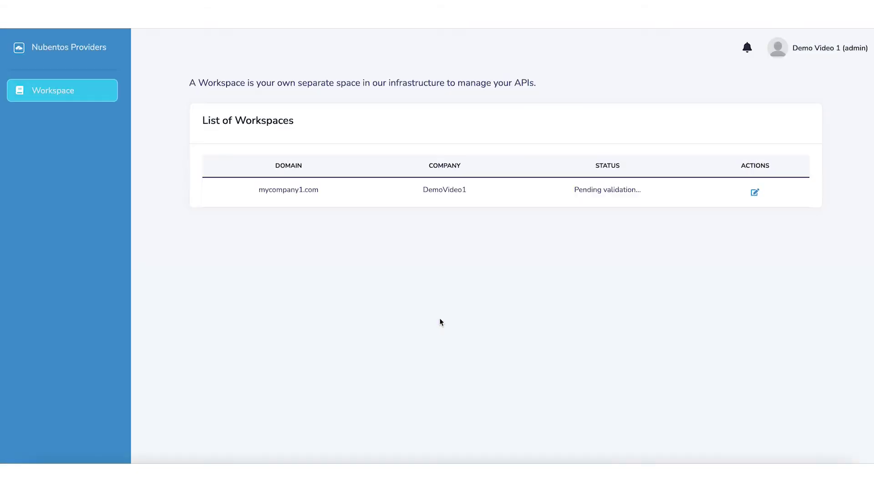
Step: Confirm DemoVideo1's Approved status in the email and follow the Apiens Providers Panel link
left_click_drag(645, 195, 570, 189)
left_click(555, 235)
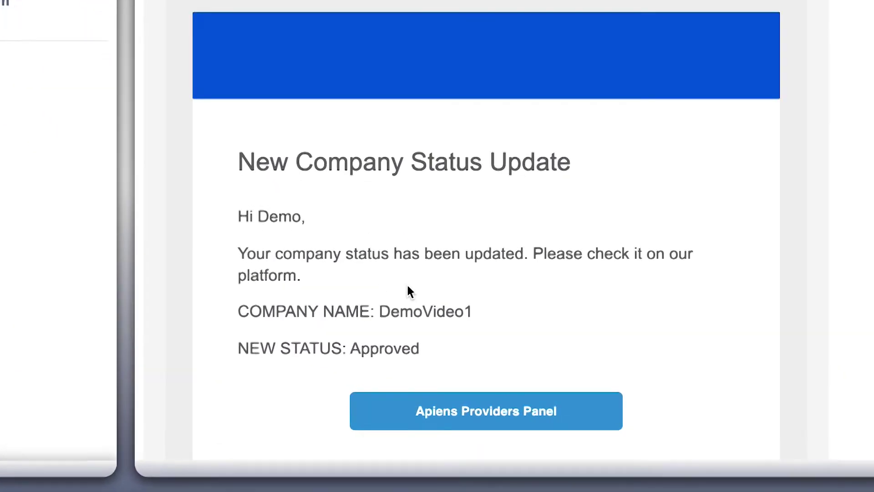
double_click(394, 344)
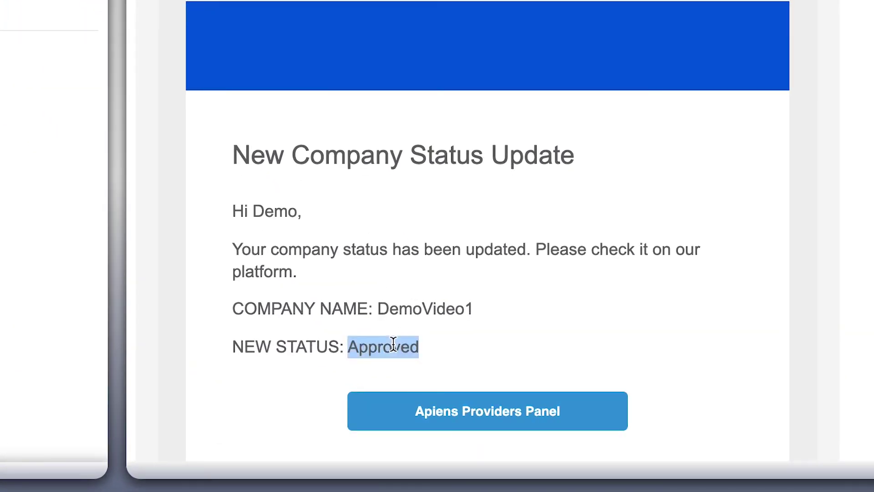
left_click(451, 348)
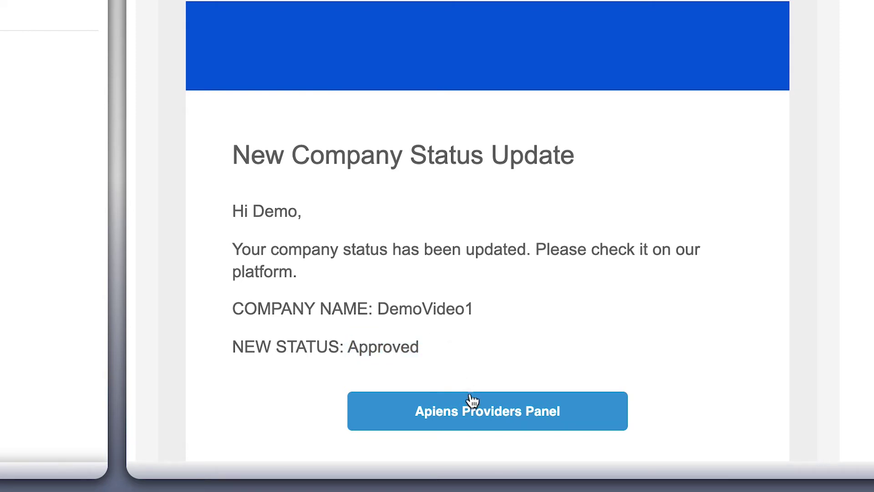
Step: Sign back in and view the workspace list showing mycompany1.com as Active
left_click(475, 417)
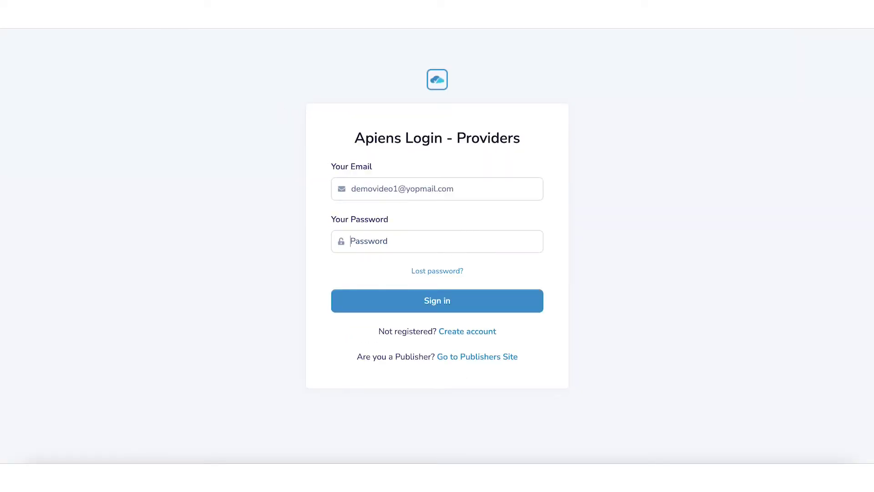
key("Tab")
type("*******")
left_click(423, 301)
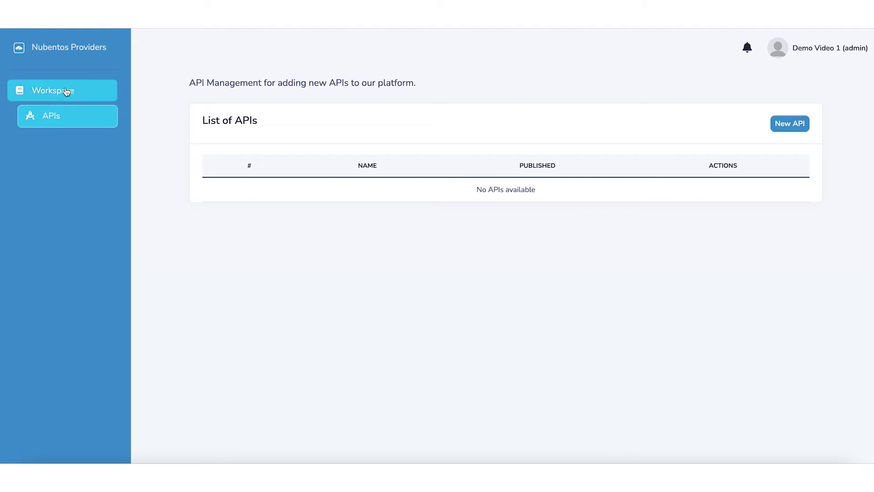
left_click(66, 90)
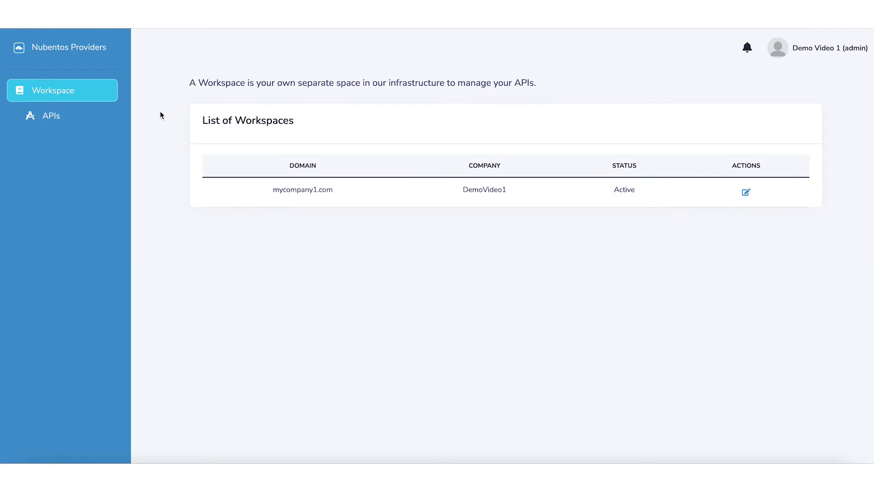
Step: Start a new API DemoVideoAPI with its URL and Spanish and English descriptions
left_click(72, 118)
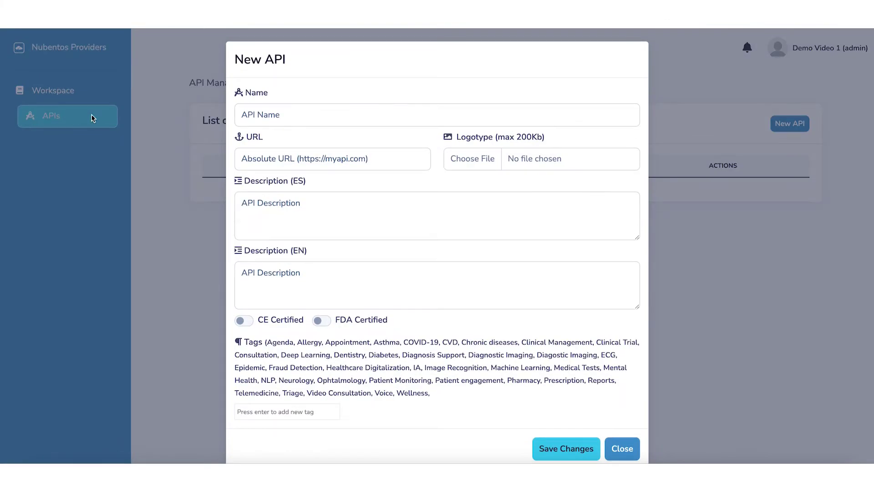
left_click(256, 115)
type("DemoVideoAPIO")
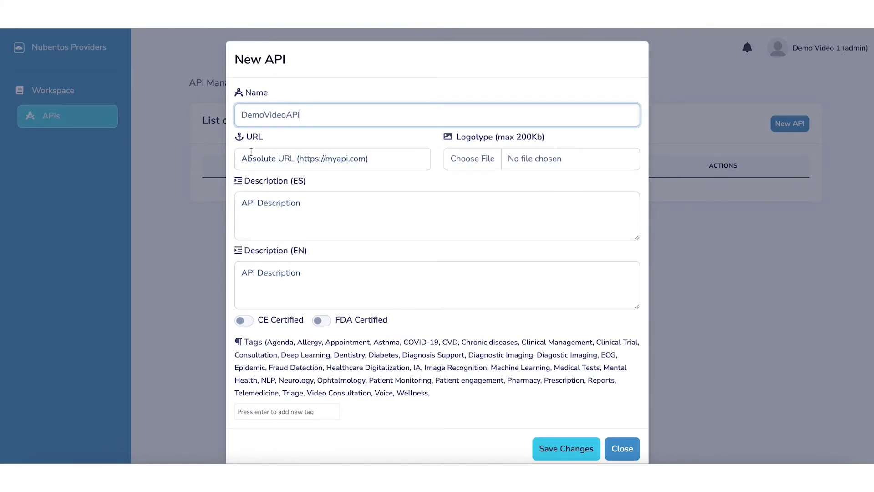
left_click(250, 153)
type("https://nubentos.com")
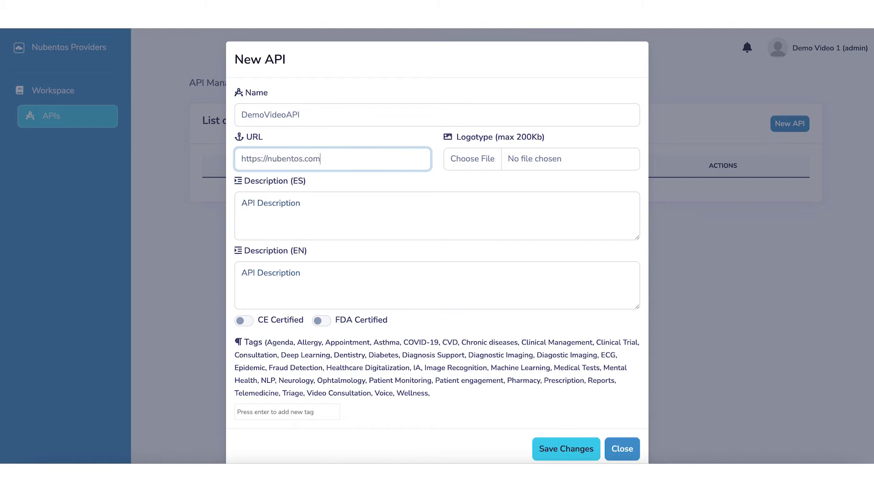
left_click(292, 207)
type("Descripción d")
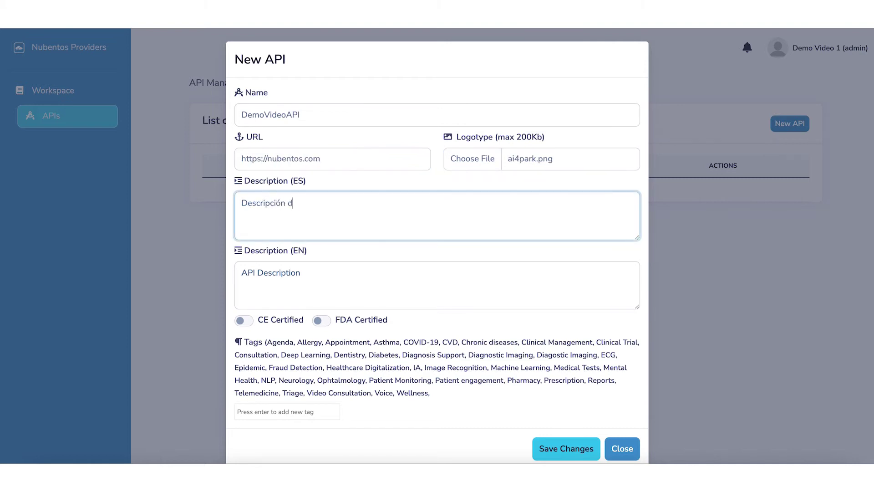
type("e DemoVideoAPI")
key("Tab")
type("DemoV")
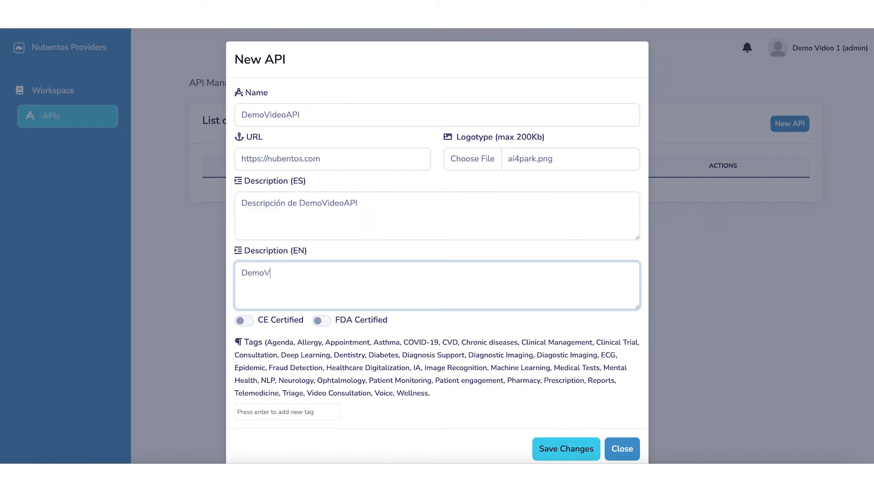
type("ideoAPI description")
Step: Mark the API CE certified, tag it IA and Image Recognition, and save it
left_click(246, 321)
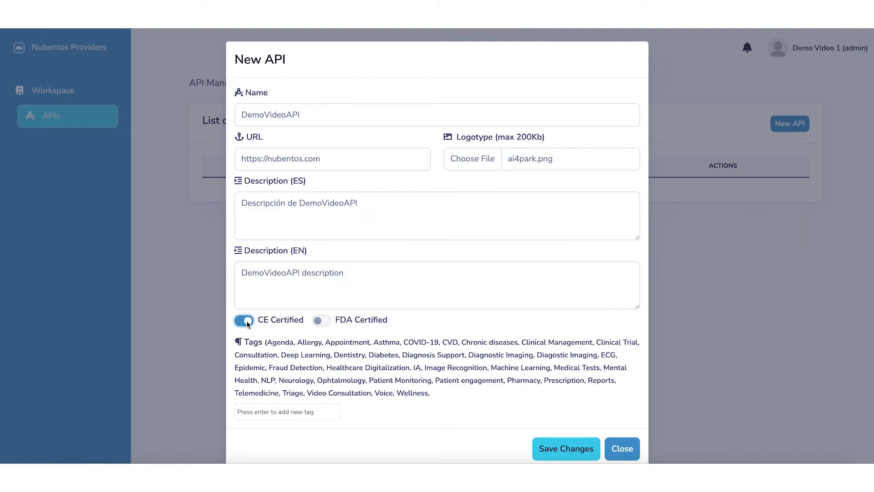
left_click(324, 321)
scroll(327, 345, "down", 1)
left_click(267, 392)
type("is")
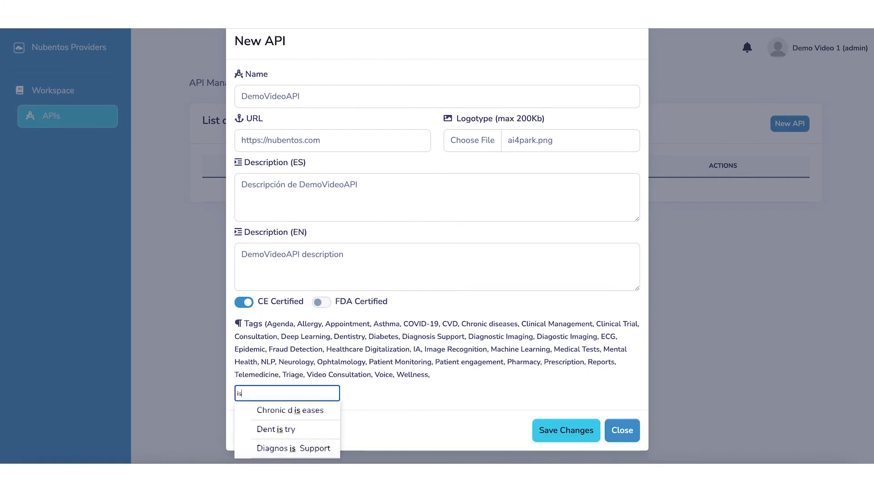
key("BackSpace")
type("a")
left_click(268, 412)
type("ima")
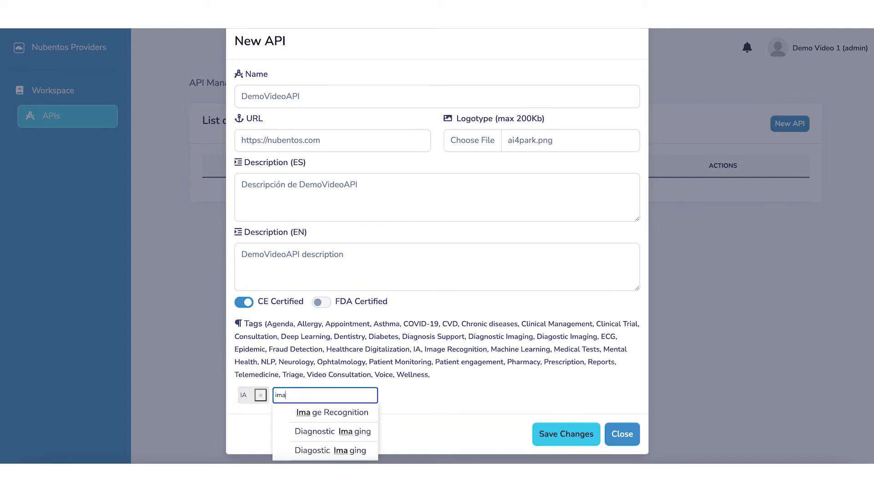
left_click(306, 417)
left_click(556, 433)
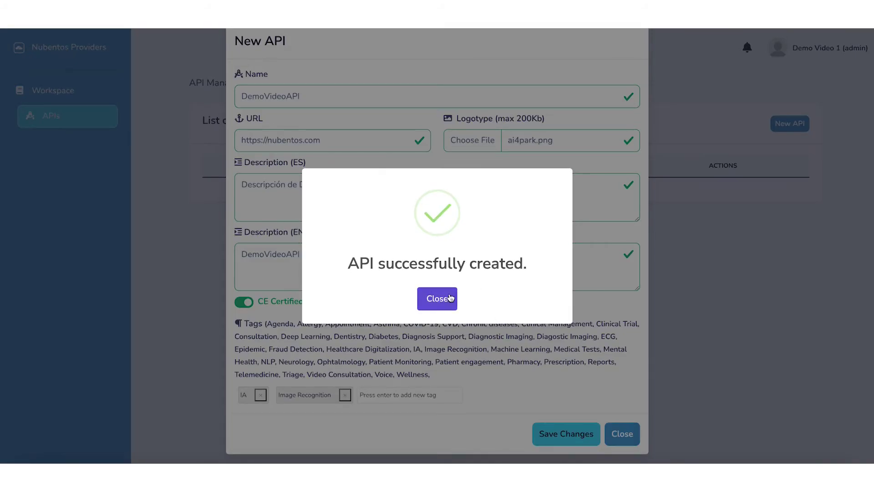
left_click(440, 301)
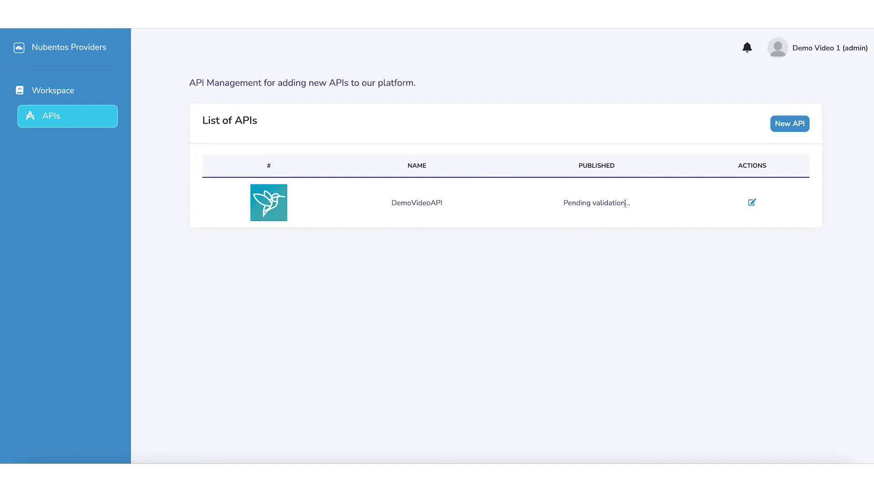
Step: Highlight DemoVideoAPI's pending status, then the NEW STATUS: Published line in the email
left_click_drag(626, 203, 562, 203)
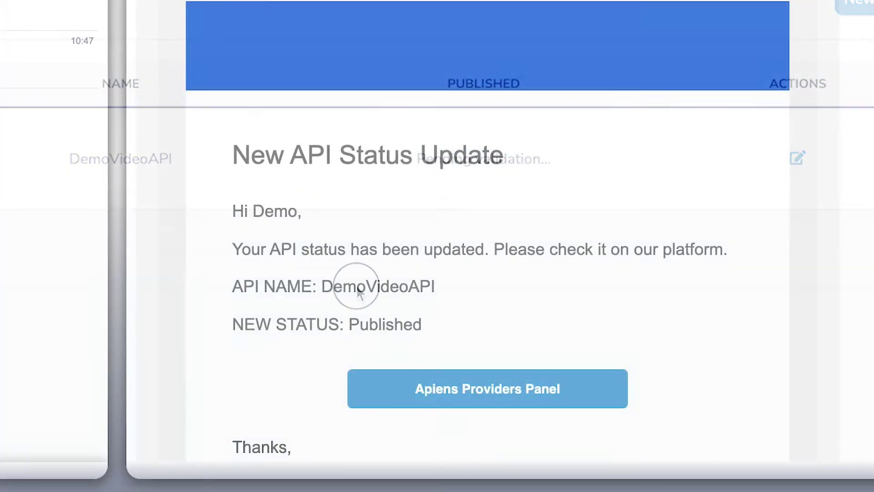
left_click_drag(427, 324, 233, 324)
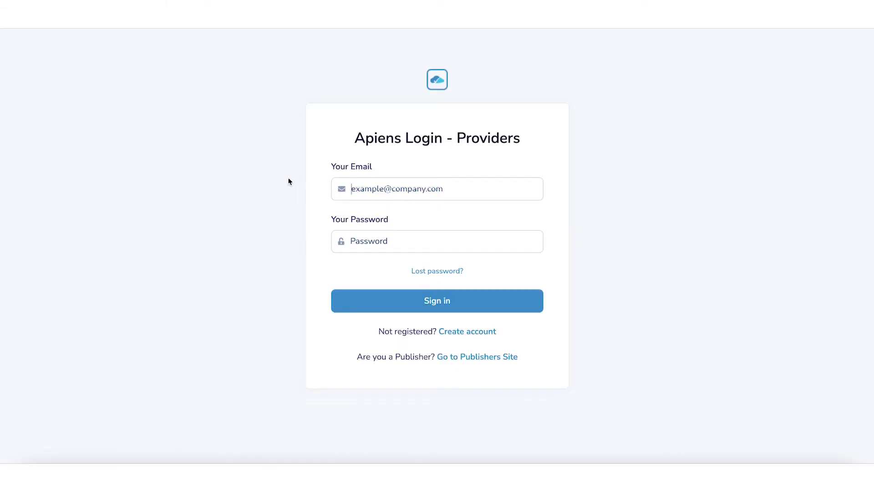
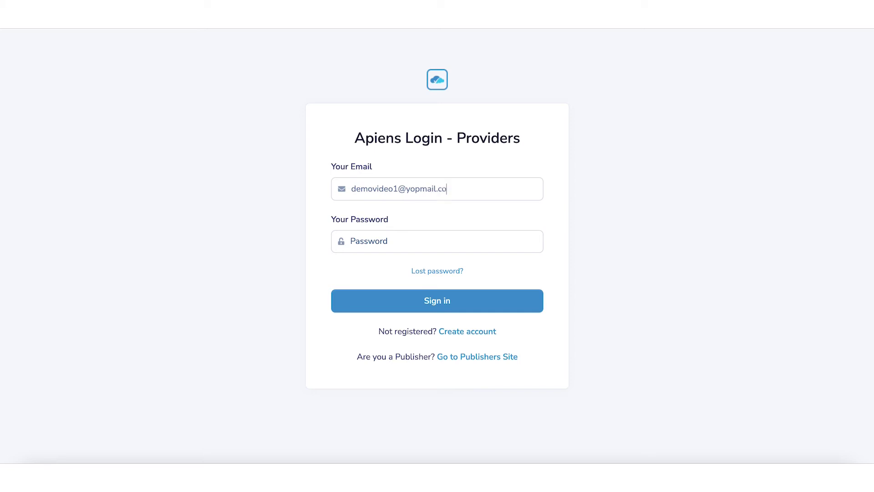
Step: Log back into Apiens with the provider email and password
key("Tab")
type("••••••")
left_click(406, 302)
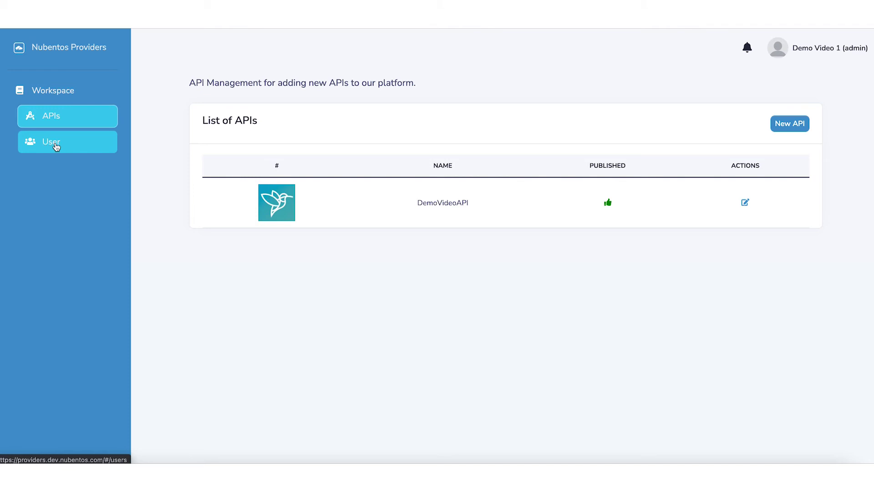
Step: Add publisher user Demo Video Publisher with username, email, name and surname, then save
left_click(55, 143)
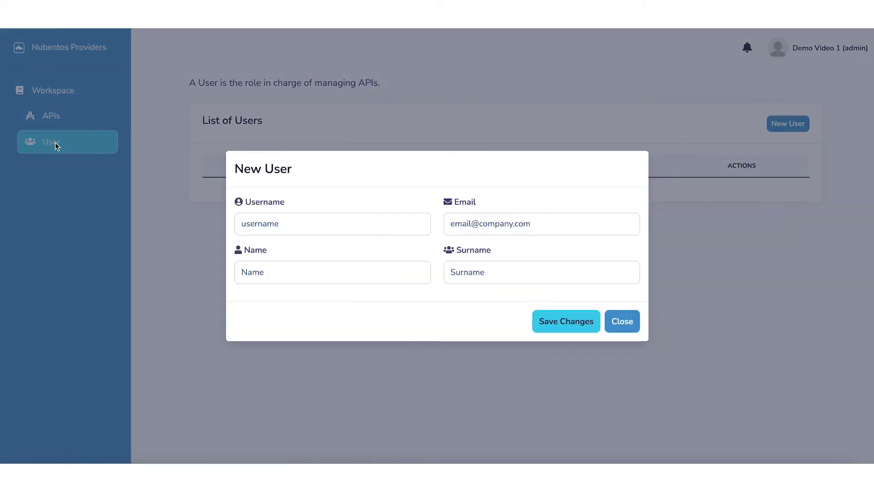
left_click(288, 221)
type("demovidepublisher")
key("Tab")
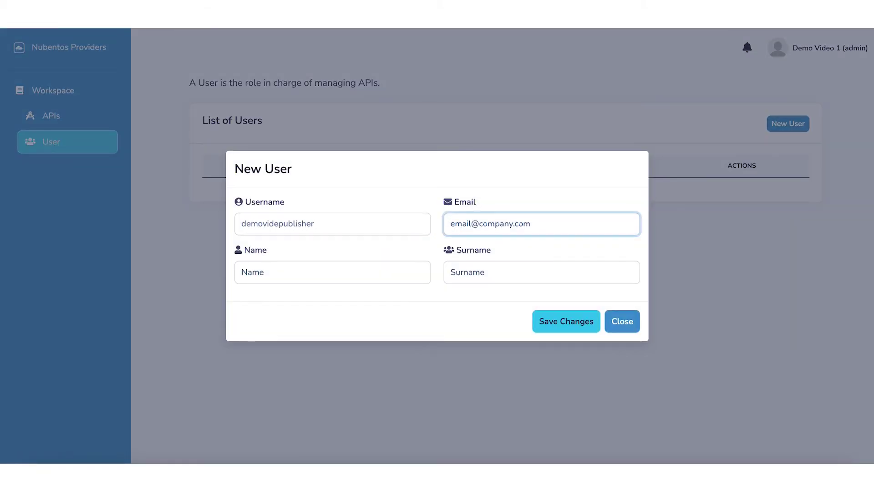
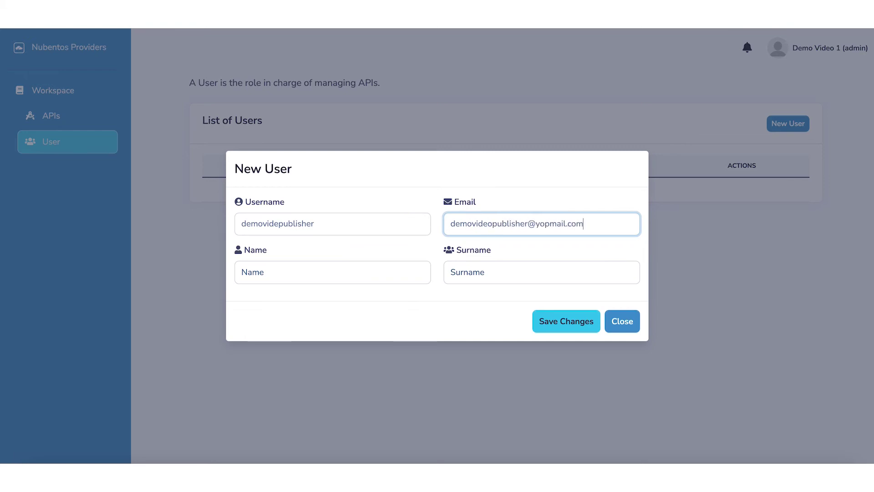
key("Tab")
type("Demo Video")
key("Tab")
type("P")
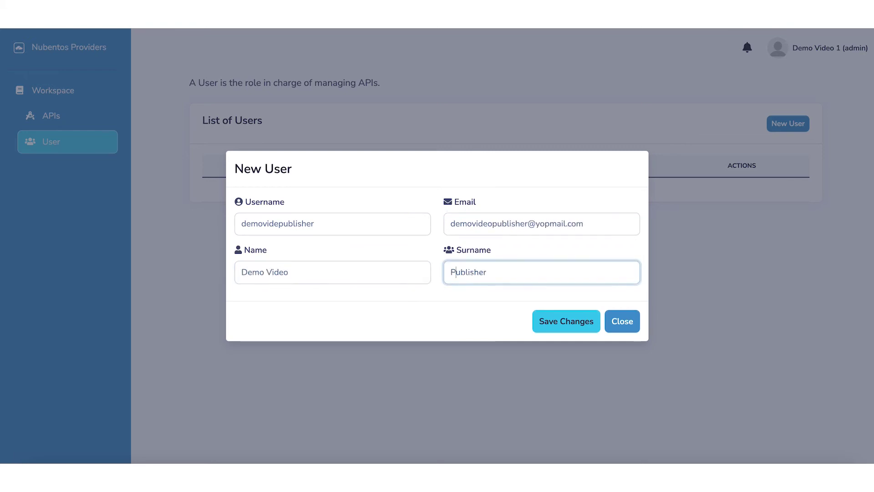
left_click(557, 319)
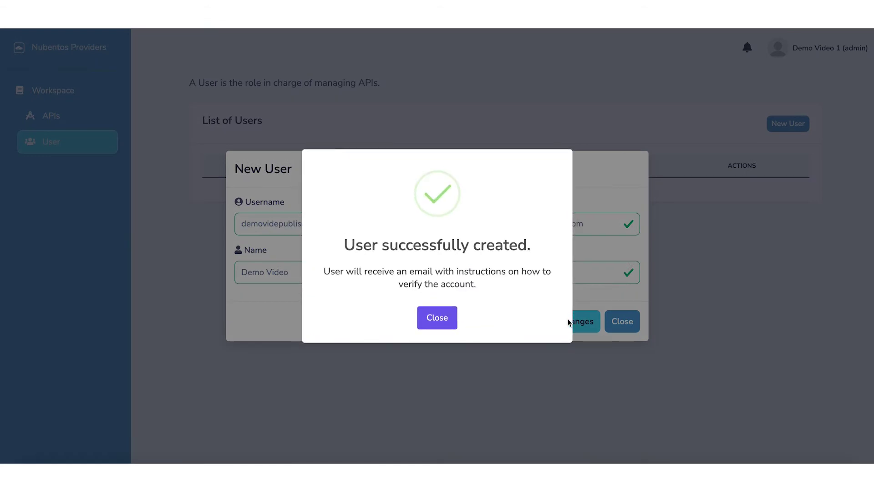
left_click(451, 316)
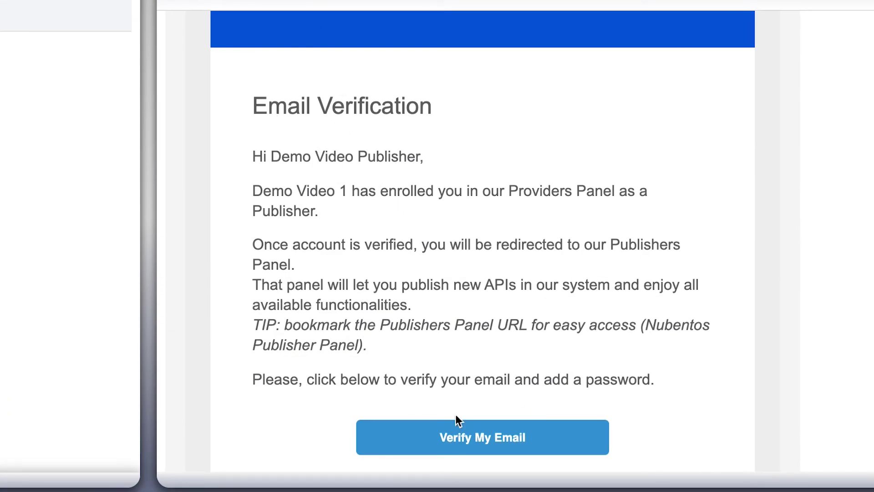
left_click(462, 428)
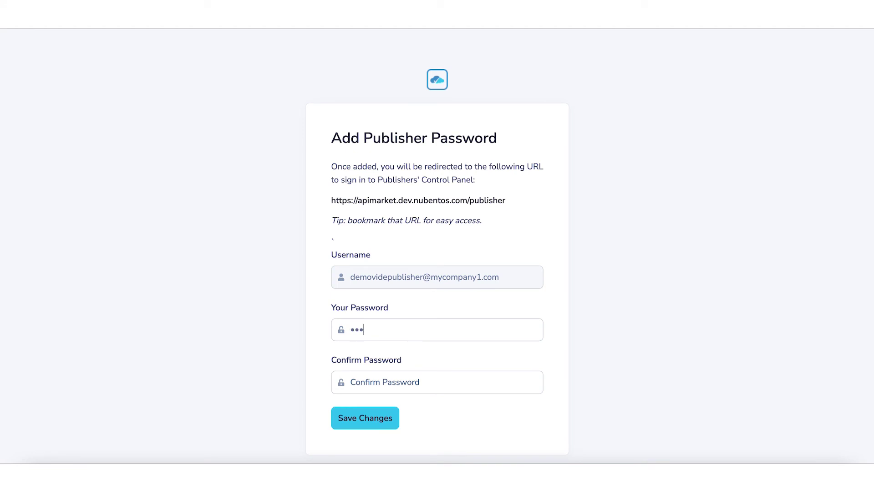
key("Tab")
left_click(369, 415)
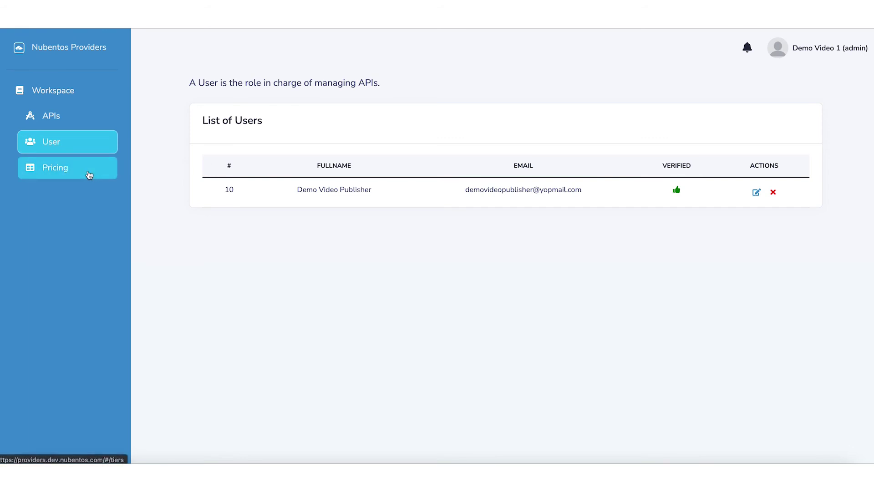
Step: Create DemoVideoPolicy with 1000 requests/month, €1 monthly price and €2 per extra request
left_click(89, 174)
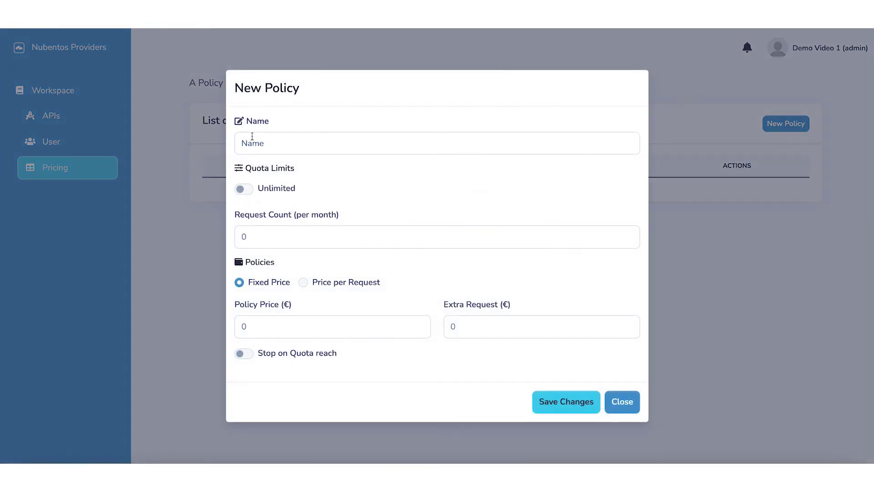
left_click(255, 140)
type("DemoVideoPolicy")
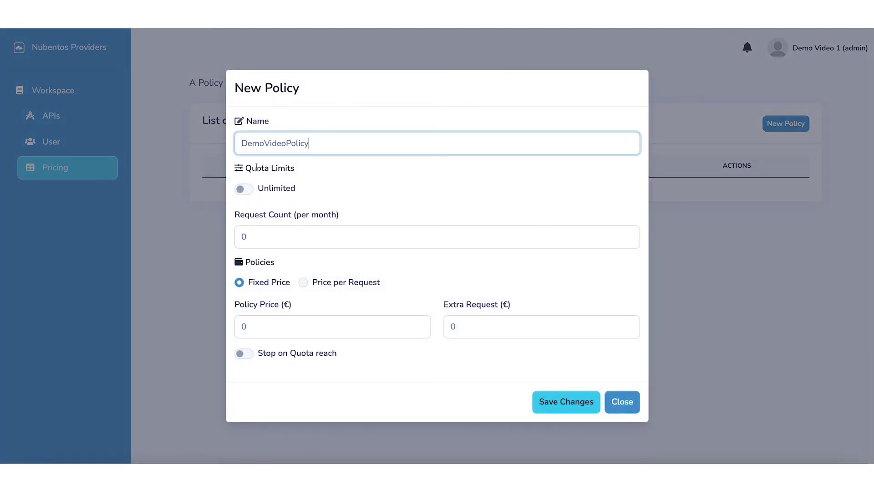
left_click(253, 236)
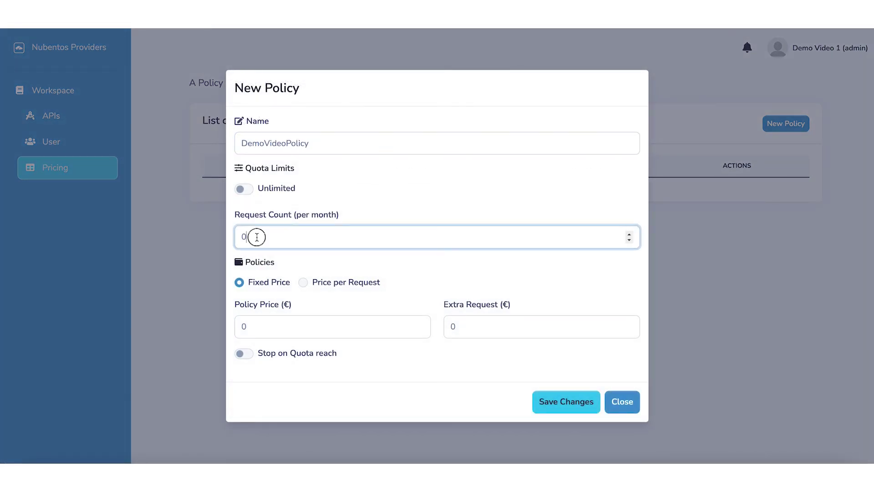
key("BackSpace")
type("1000")
left_click(253, 326)
key("Tab")
type("2")
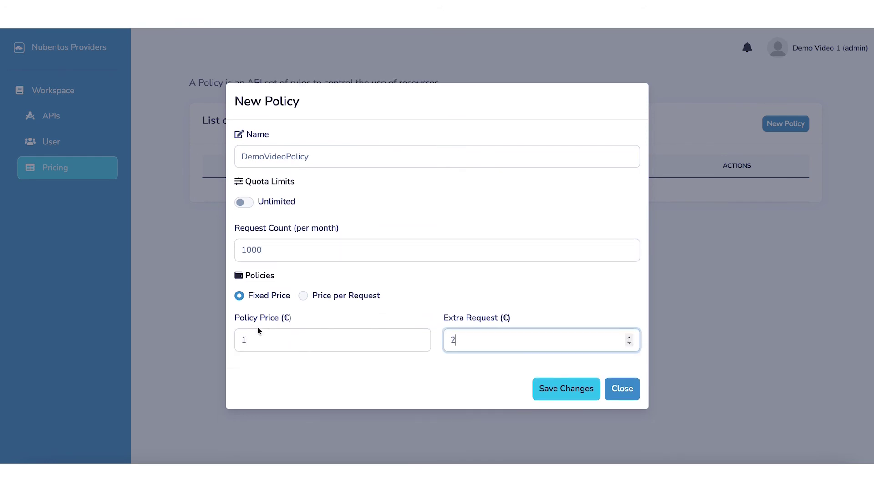
left_click(540, 389)
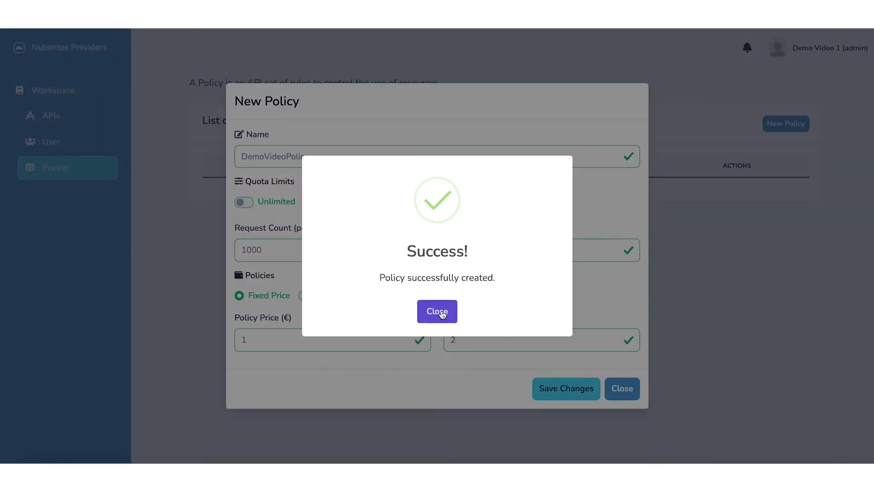
left_click(438, 313)
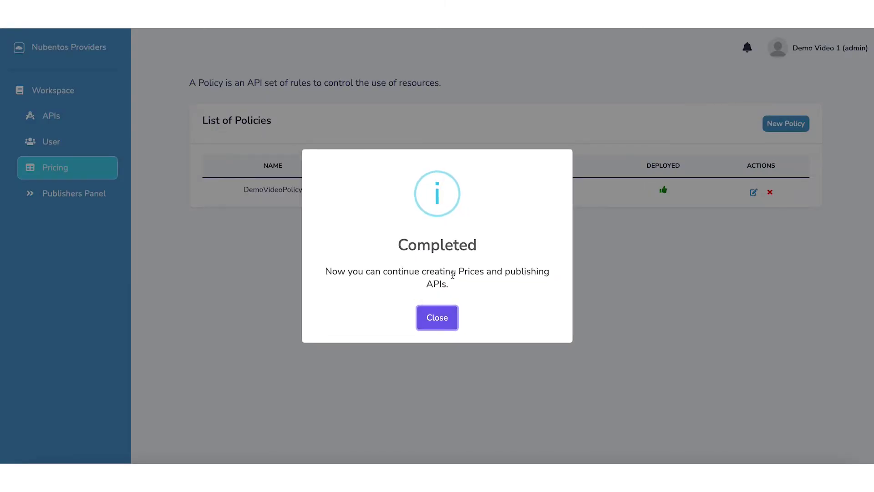
left_click(438, 316)
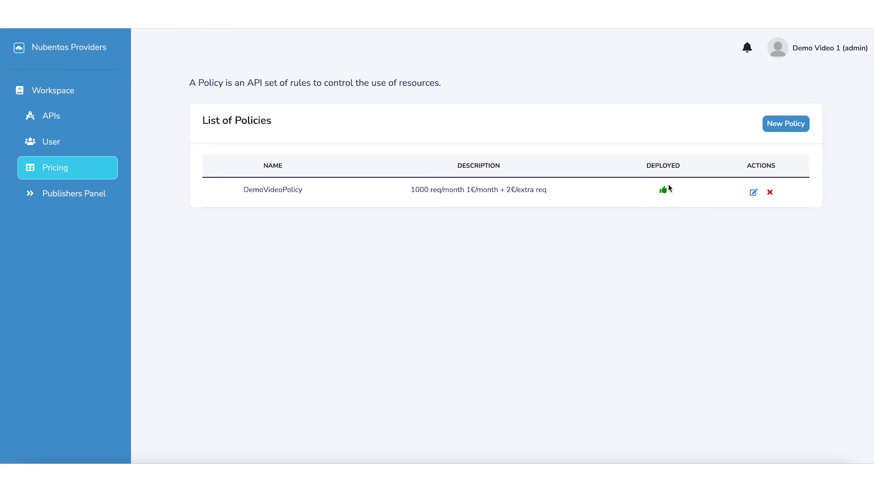
left_click_drag(561, 195, 407, 197)
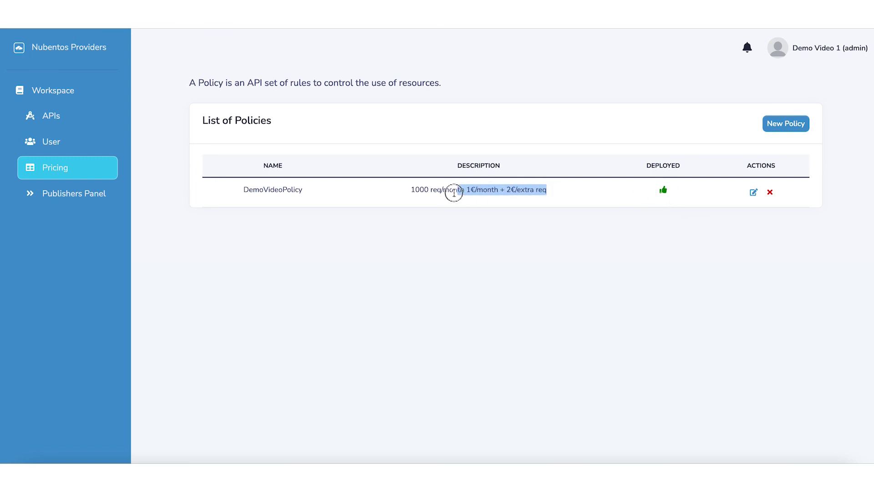
left_click(455, 220)
Step: Go to the Publishers Panel sign-in page
left_click(100, 195)
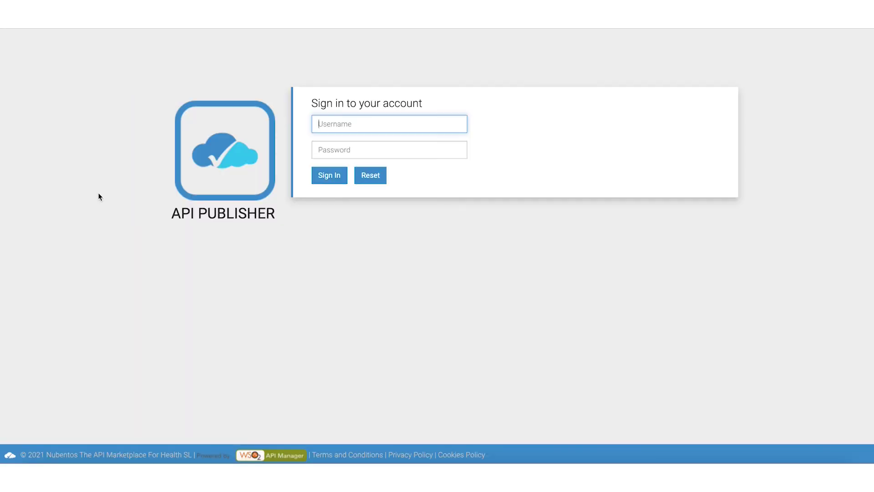
type("demovideopublisher@")
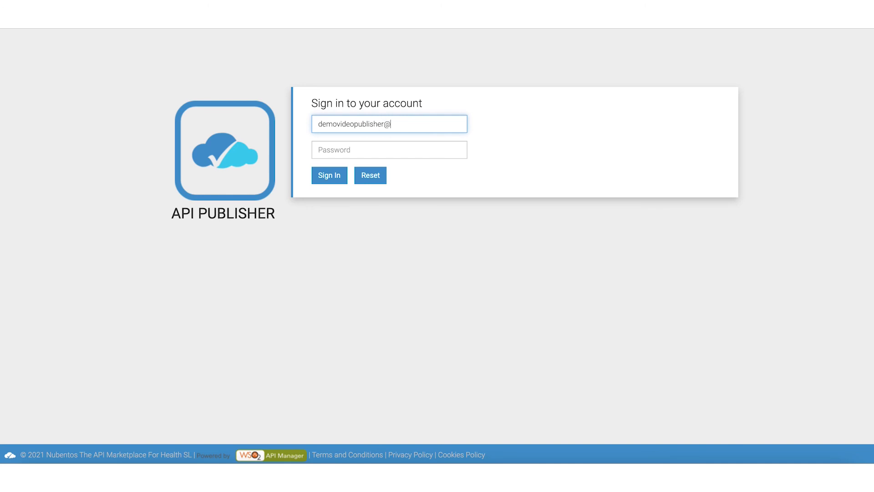